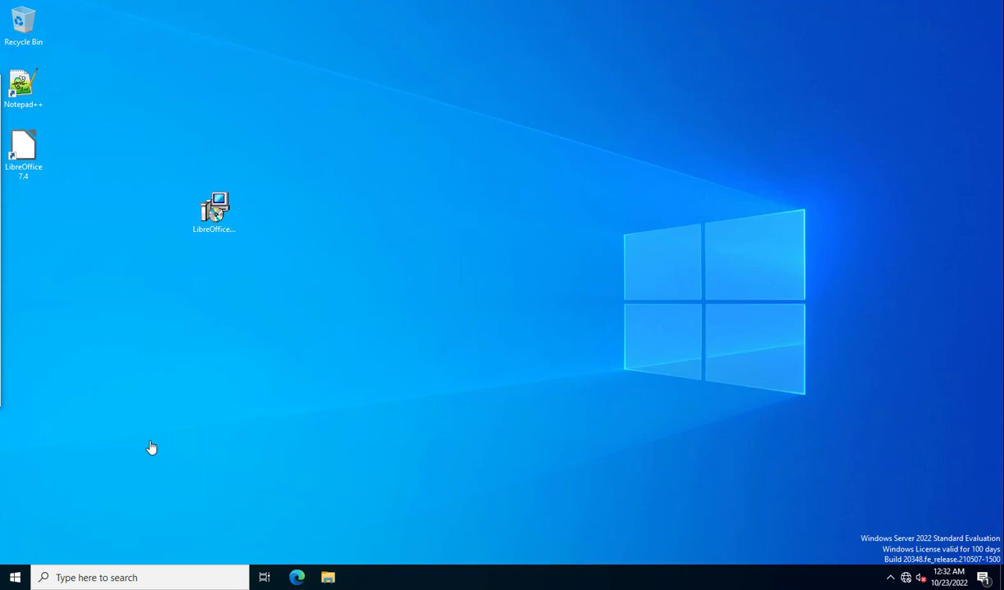
Launch Group Policy Management by running gpmc.msc from the Run prompt
right_click(21, 580)
click(57, 516)
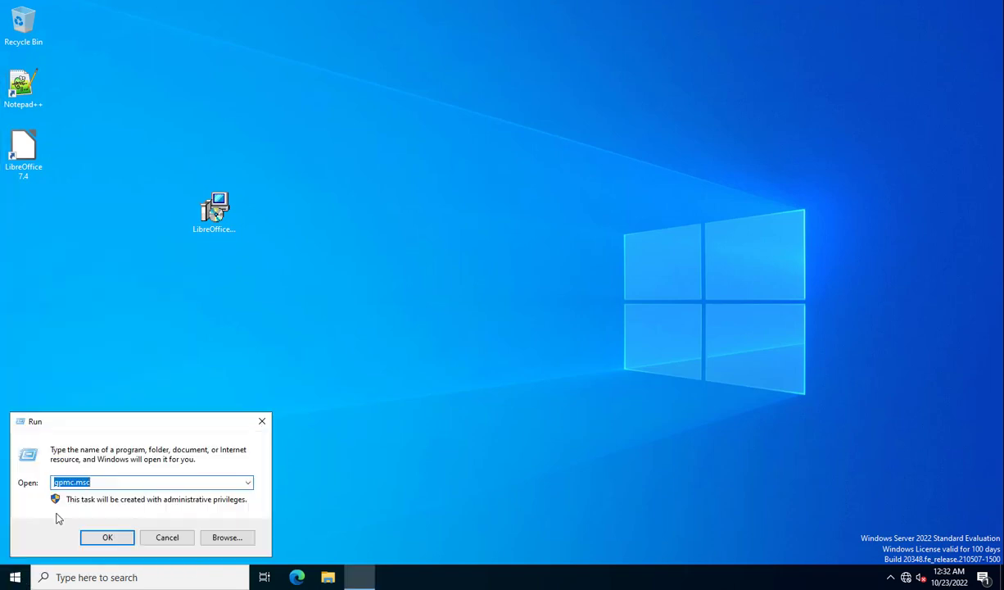
key(Return)
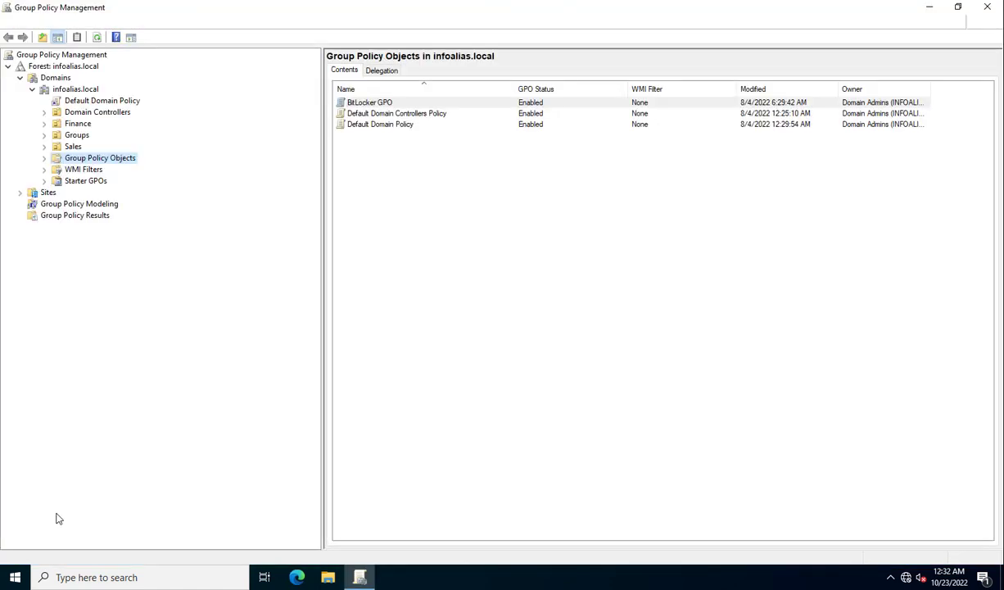
Create a new GPO named 'Null_session_Disable' under Group Policy Objects and expand its list
right_click(93, 160)
click(106, 166)
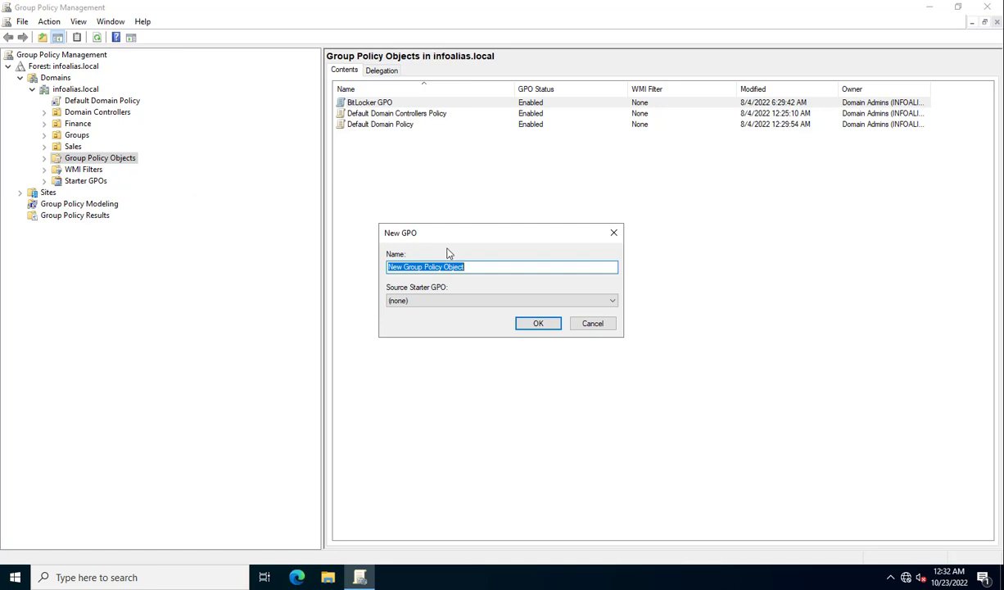
text(Null_)
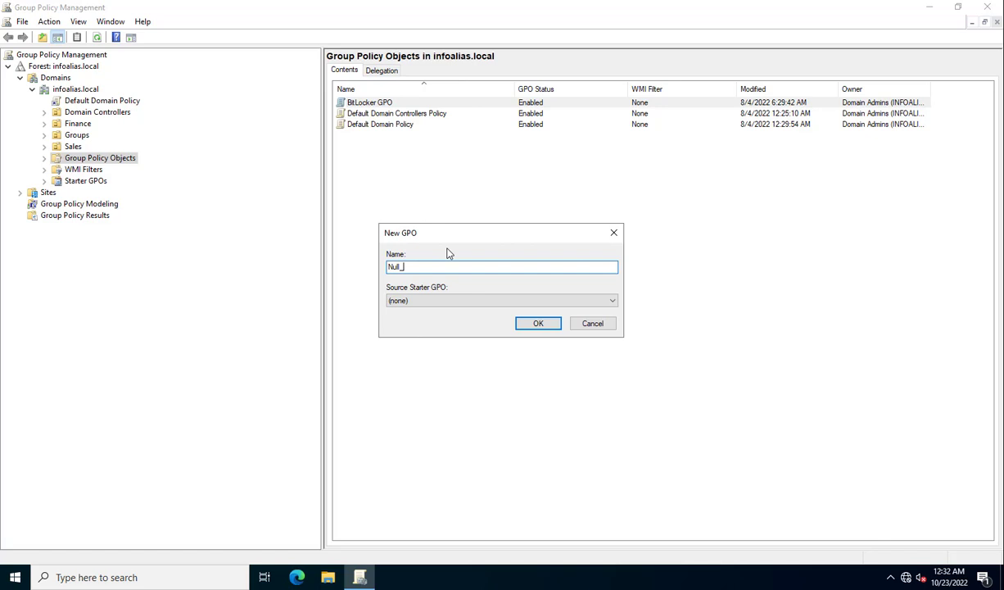
text(essionDisab)
click(425, 266)
text(_)
click(457, 267)
click(544, 327)
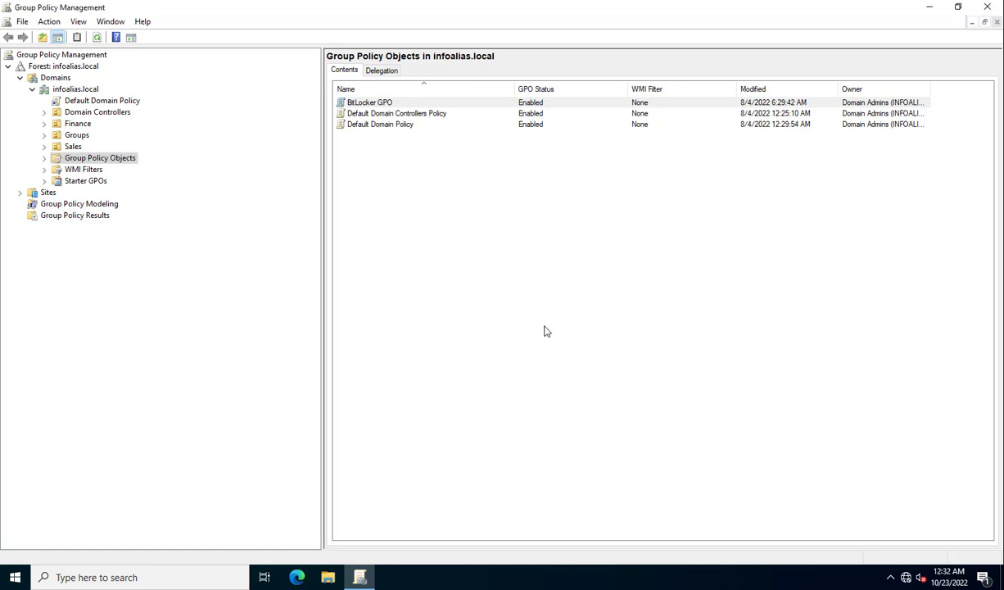
click(44, 157)
Edit Null_session_Disable and expand Computer Configuration > Policies > Windows Settings > Security Settings in a maximized editor
right_click(95, 206)
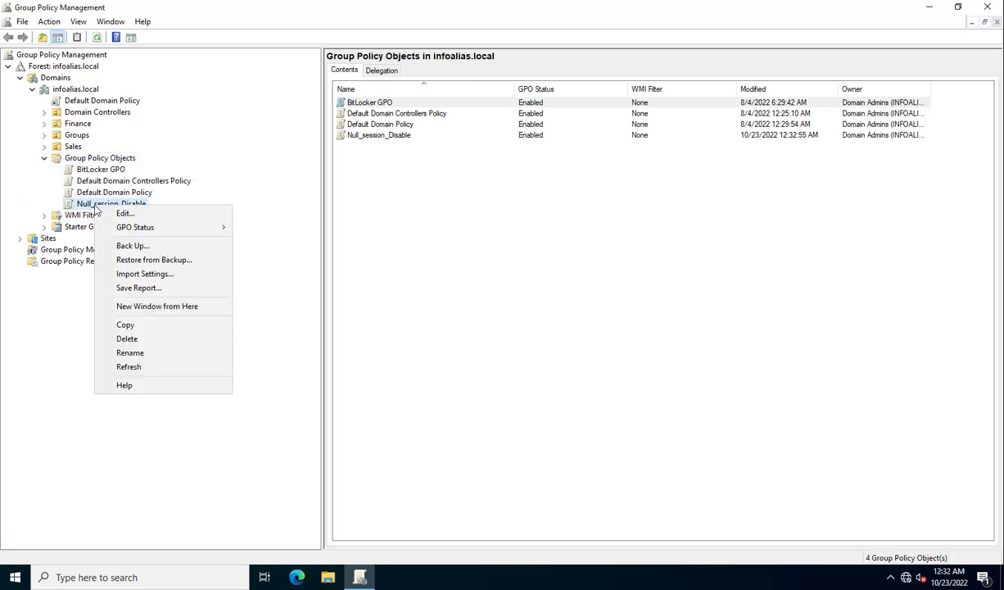
click(120, 216)
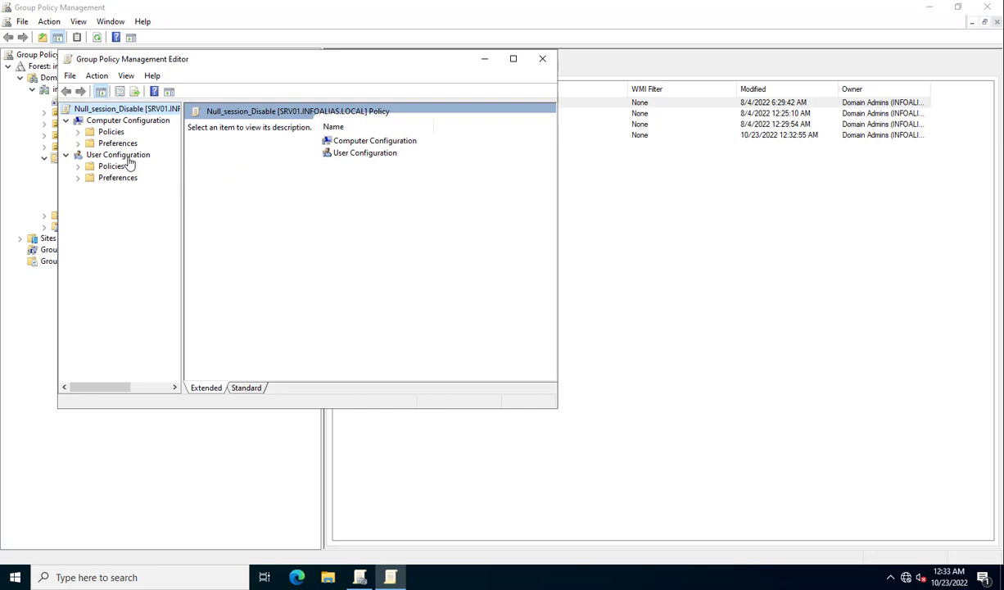
click(78, 132)
click(90, 155)
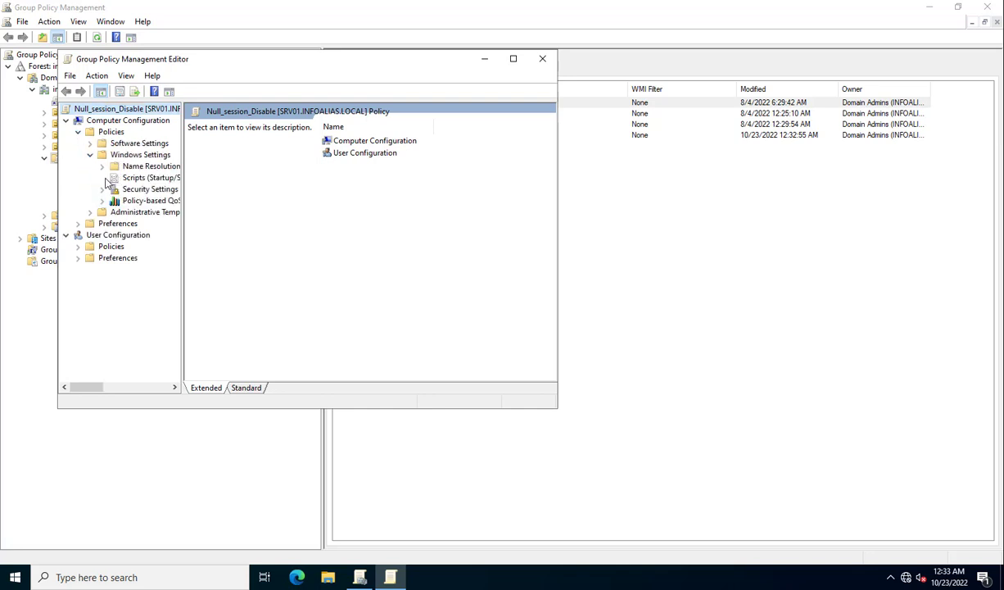
click(102, 189)
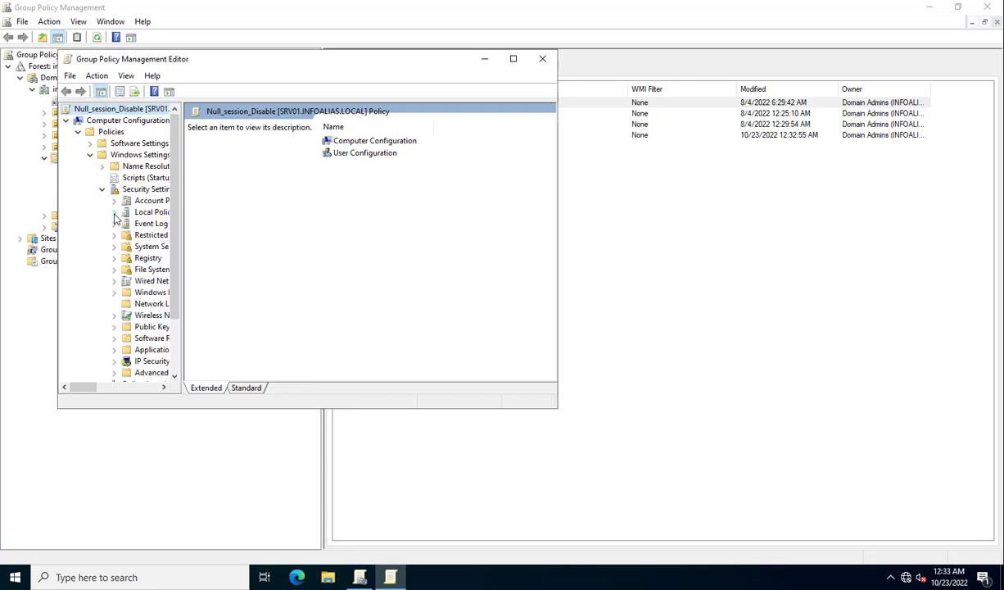
drag(182, 244, 268, 246)
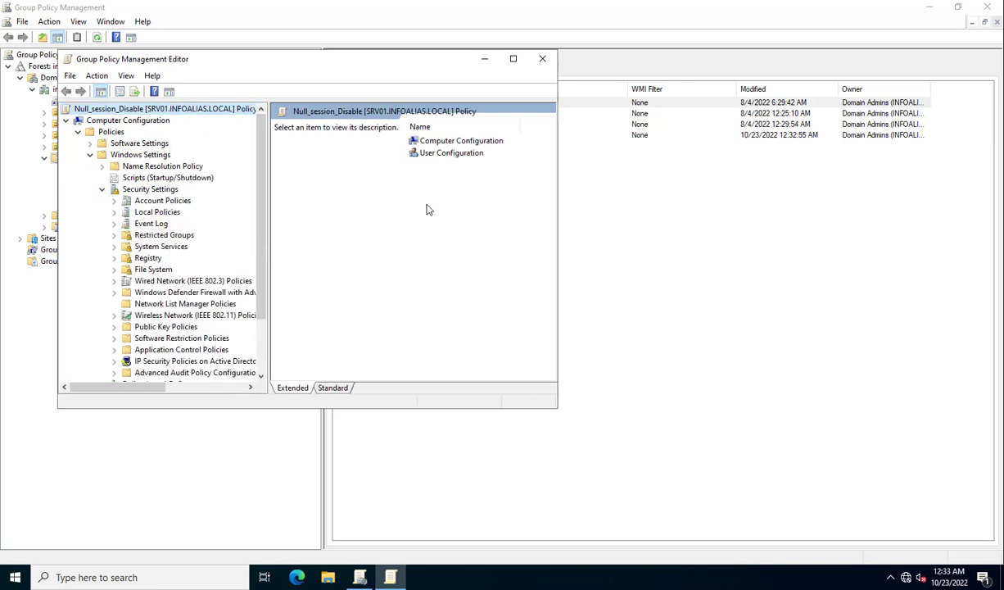
click(513, 58)
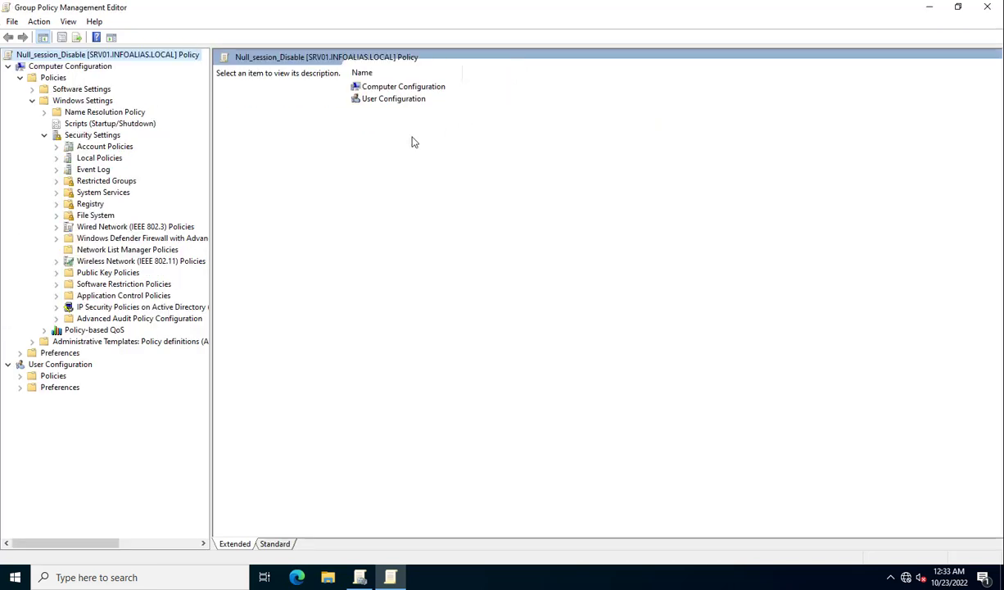
Open Local Policies > Security Options and jump to the Network access policies
double_click(99, 160)
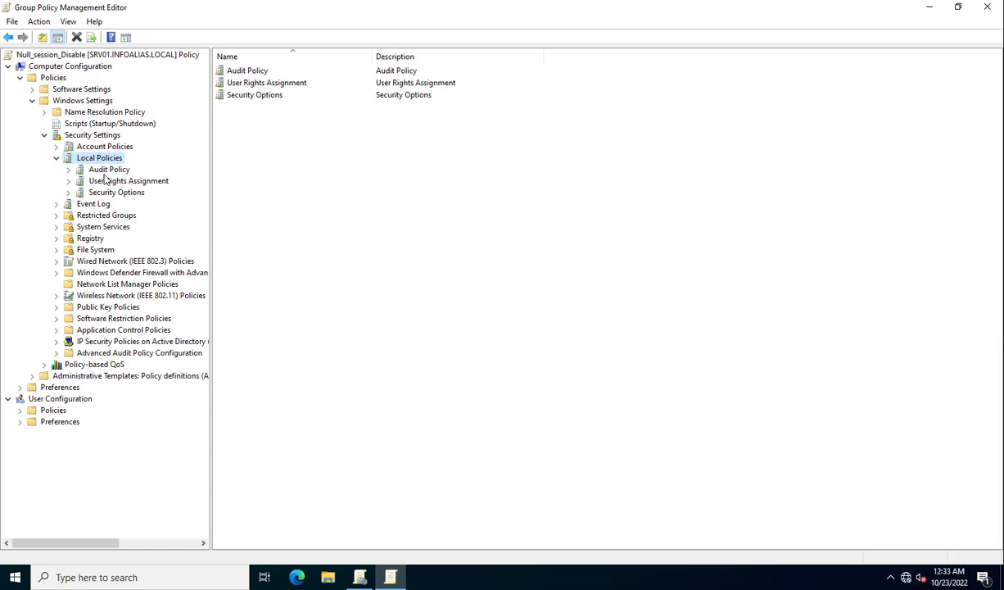
click(110, 194)
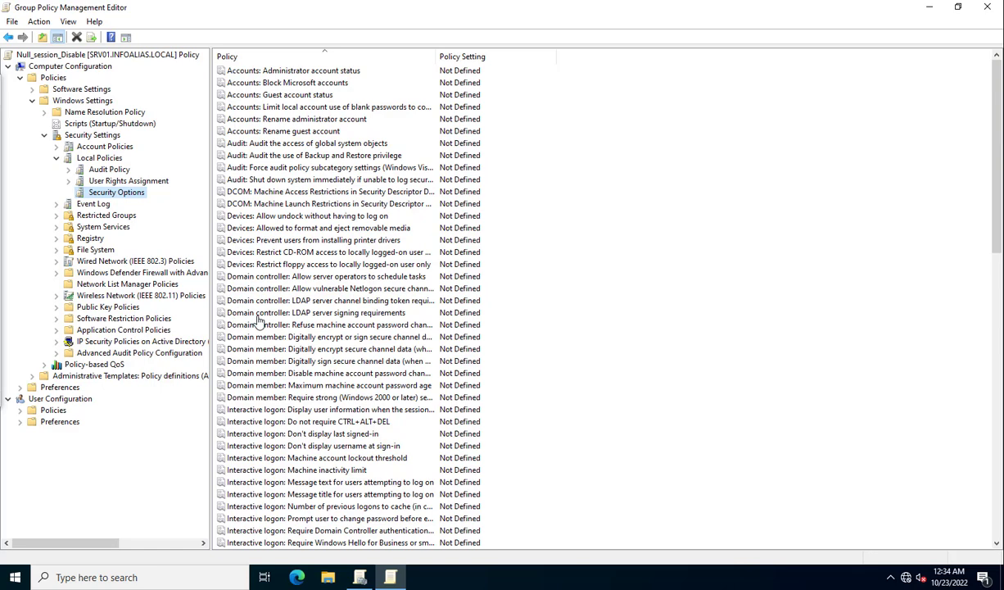
key(n)
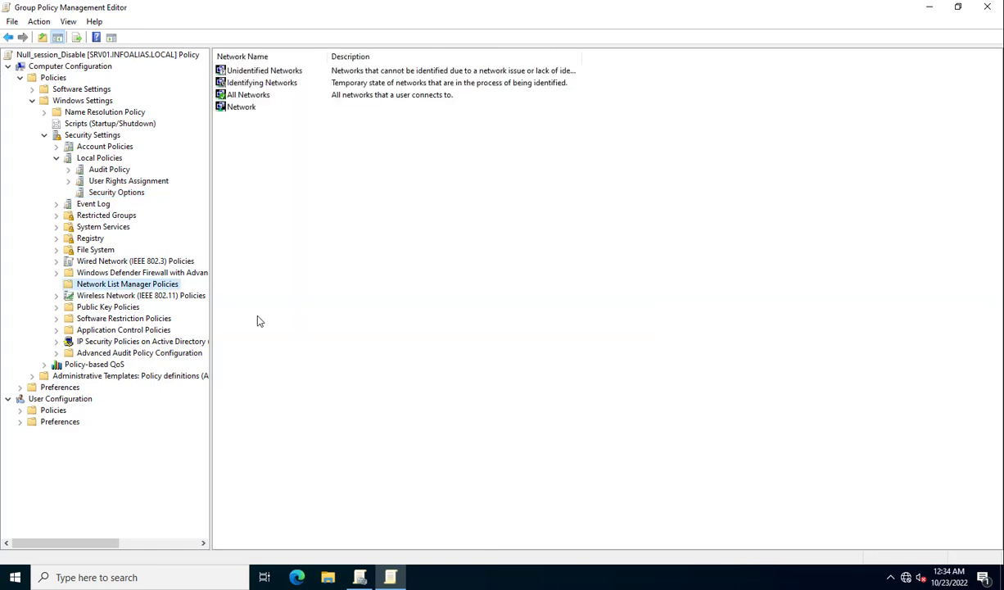
click(105, 190)
click(262, 264)
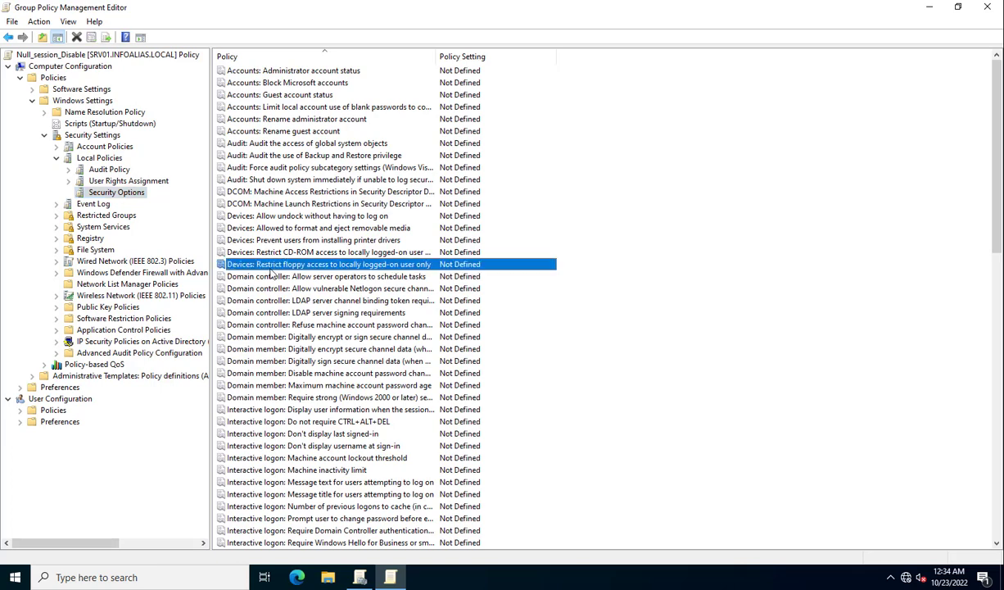
key(n)
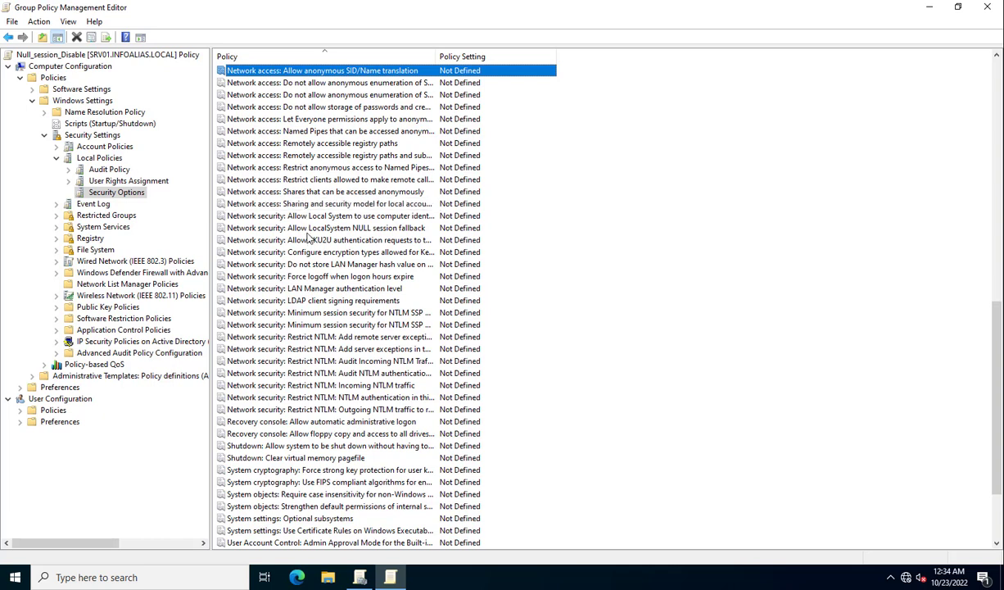
Define 'Network access: Restrict anonymous access to Named Pipes and Shares' as Enabled
double_click(298, 167)
click(387, 197)
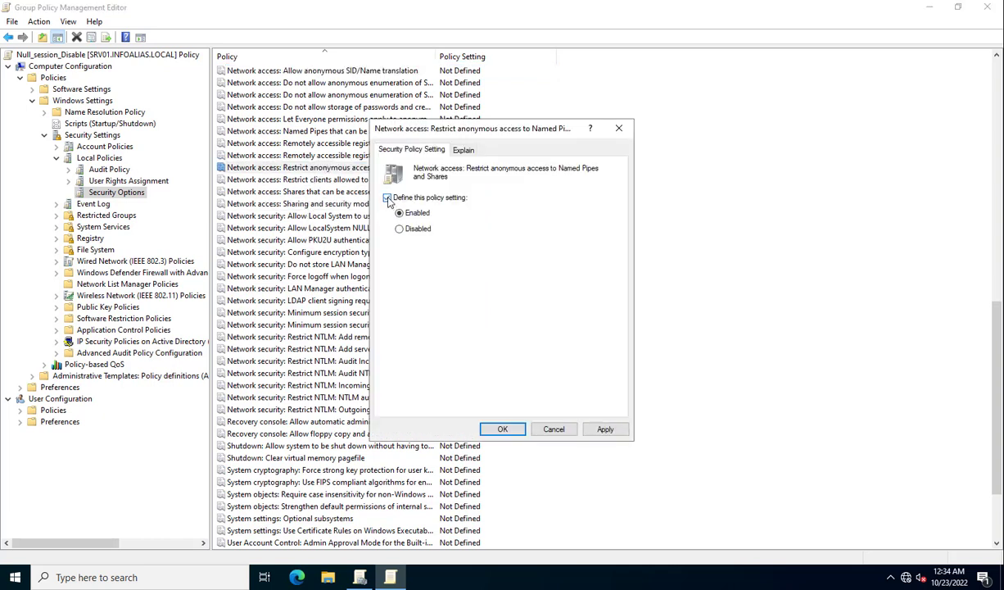
click(606, 431)
click(464, 152)
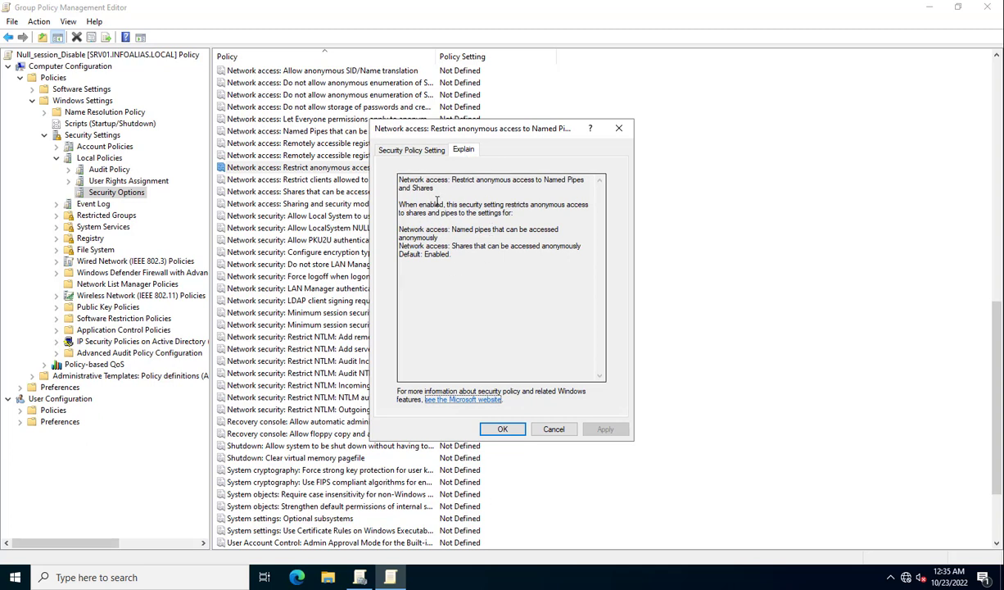
click(504, 428)
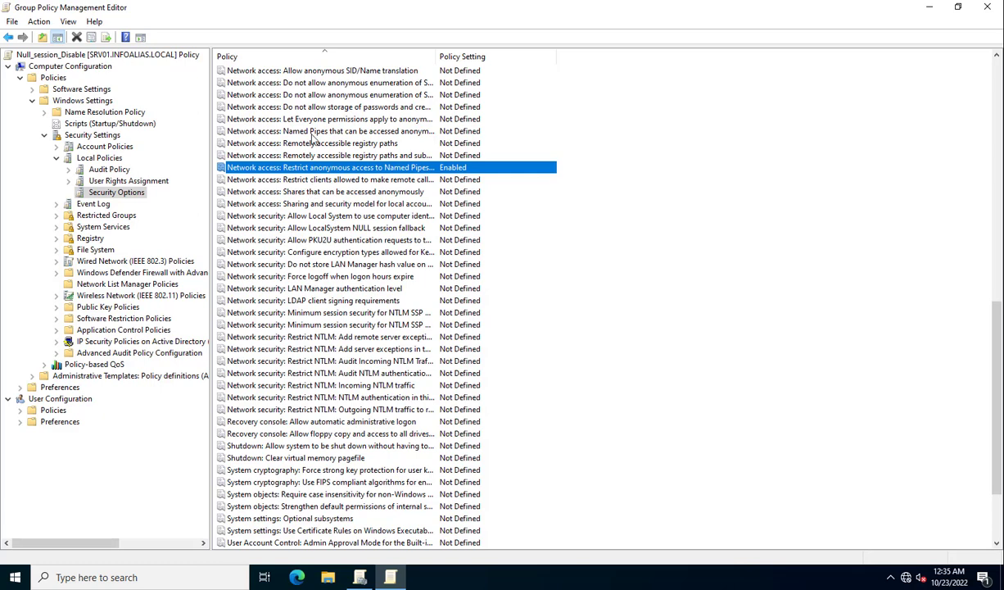
Define 'Do not allow anonymous enumeration of SAM accounts' as Enabled, accepting the warning
double_click(317, 85)
click(388, 197)
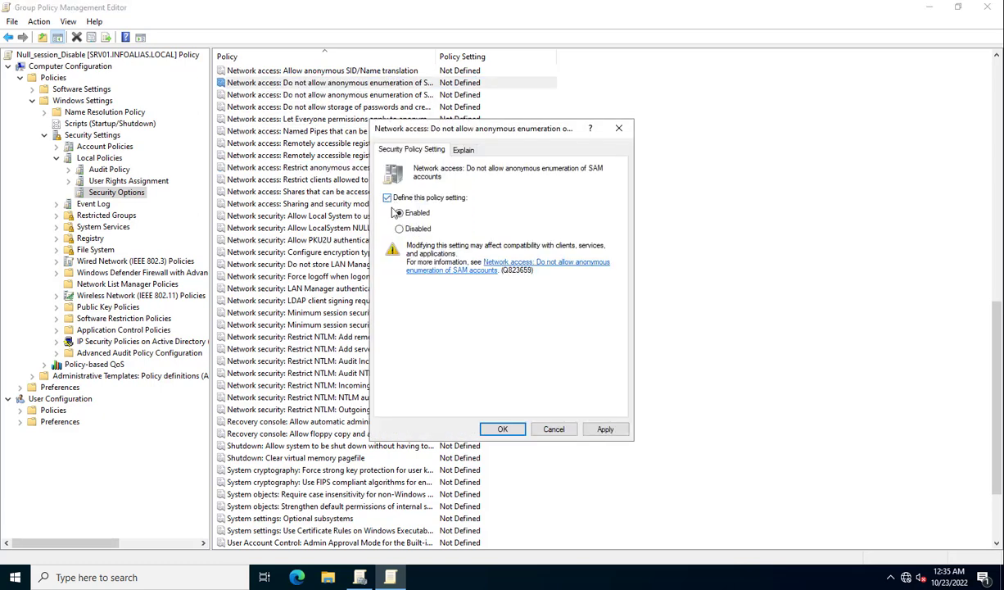
click(604, 431)
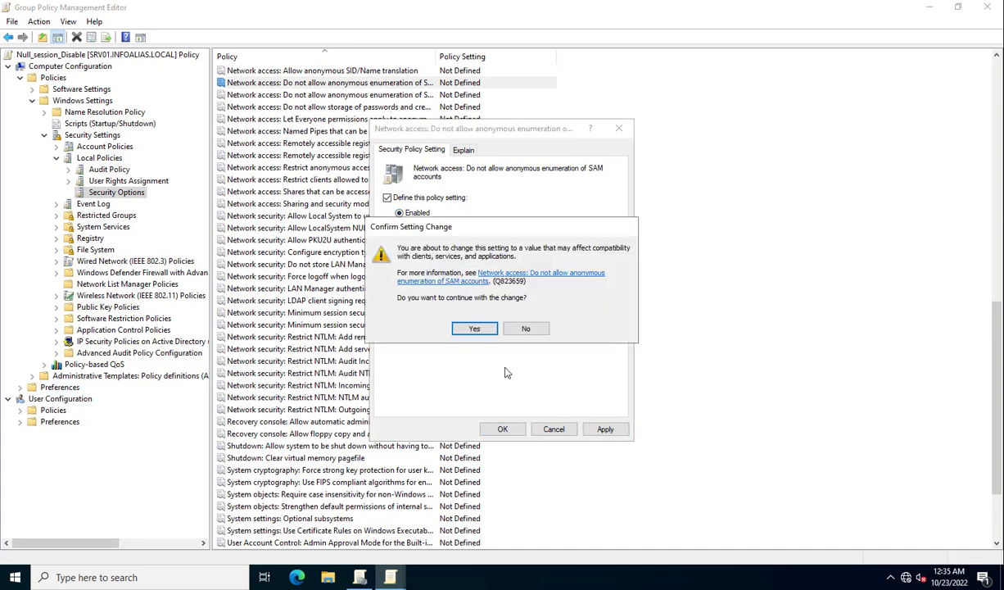
click(460, 327)
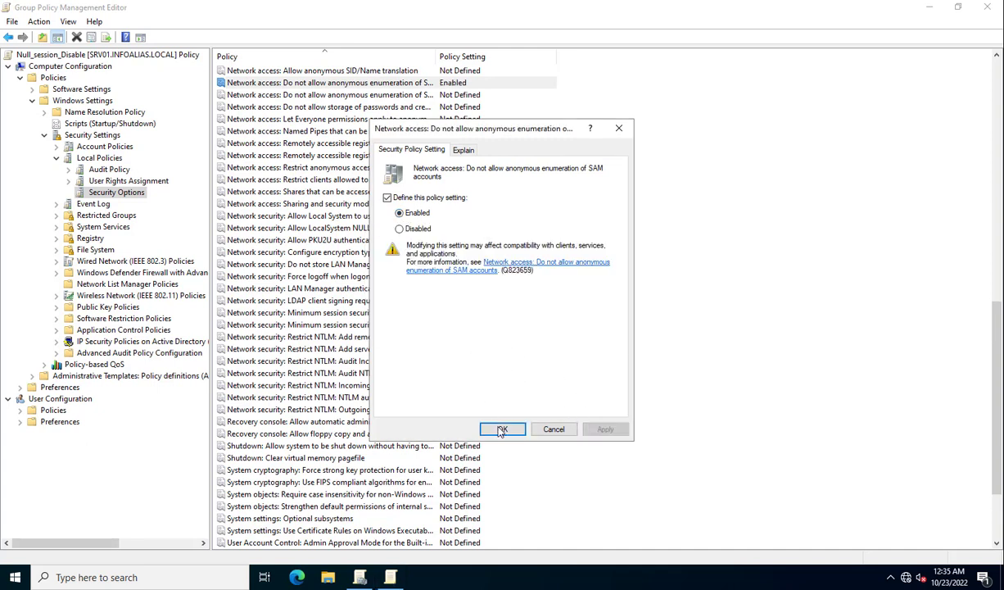
key(Return)
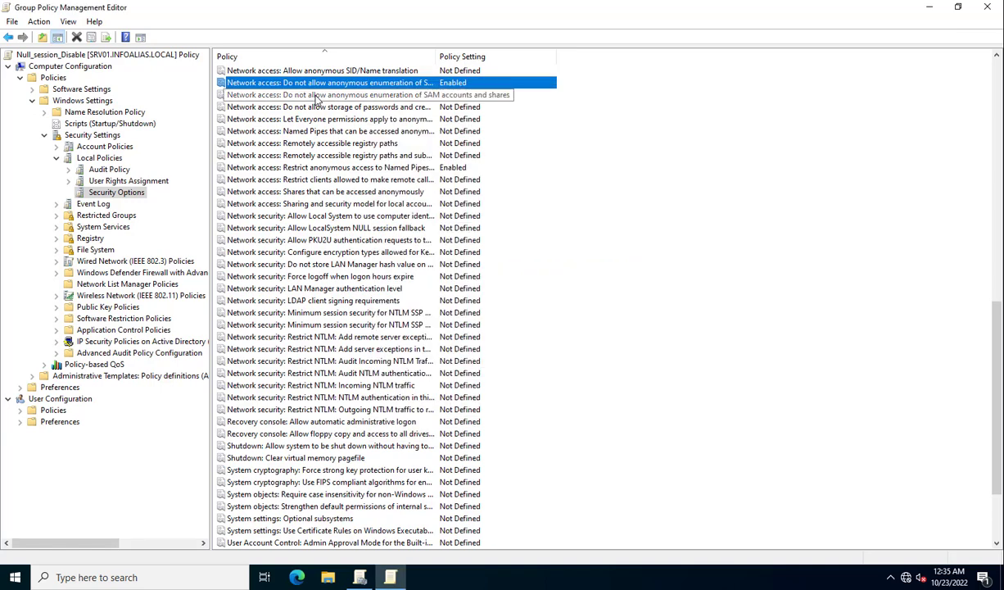
Define 'Do not allow anonymous enumeration of SAM accounts and shares' as Enabled
double_click(317, 95)
click(386, 197)
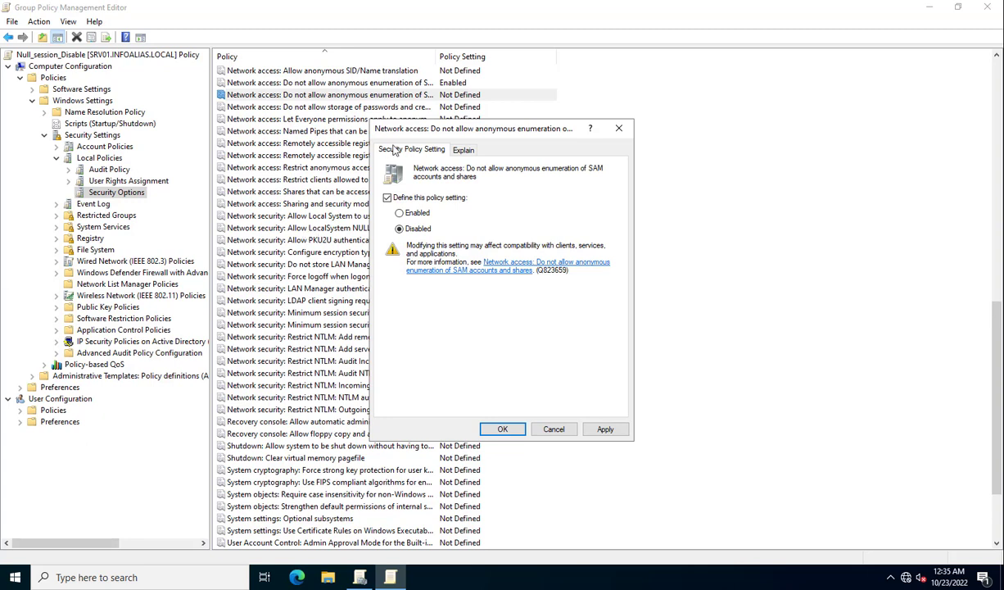
click(554, 429)
drag(437, 55, 553, 59)
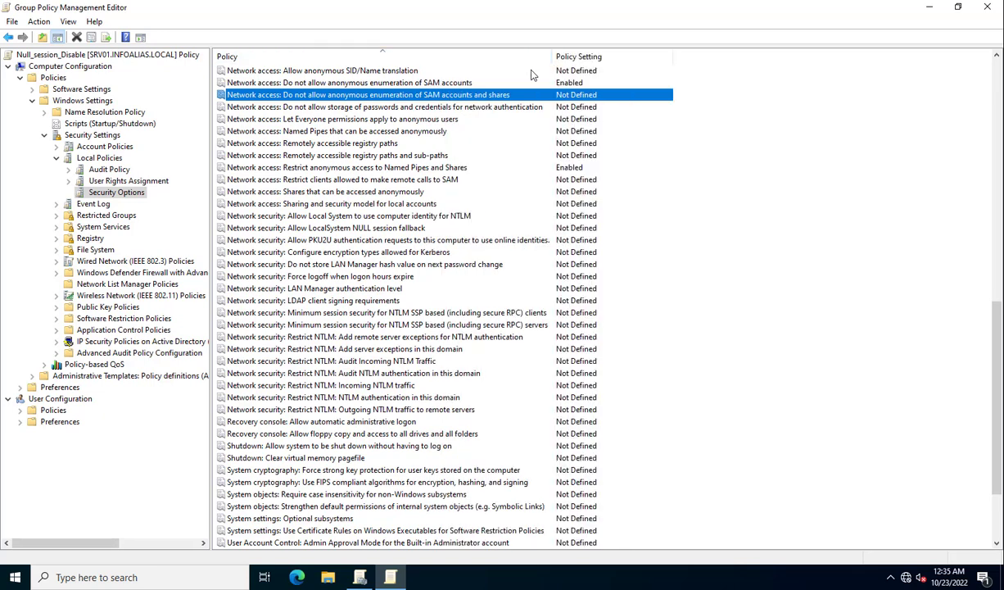
double_click(400, 96)
click(387, 198)
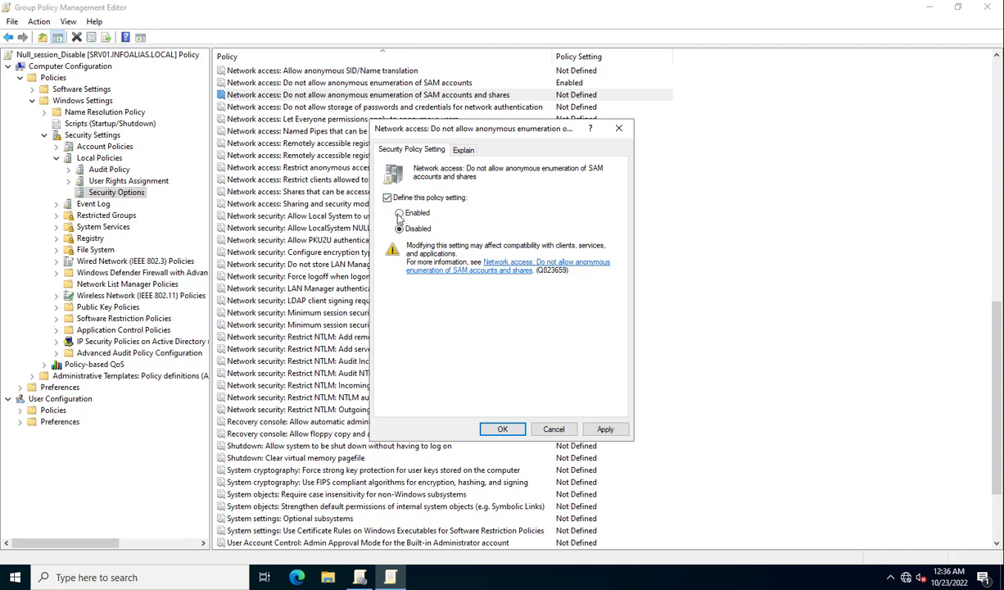
click(602, 429)
click(467, 325)
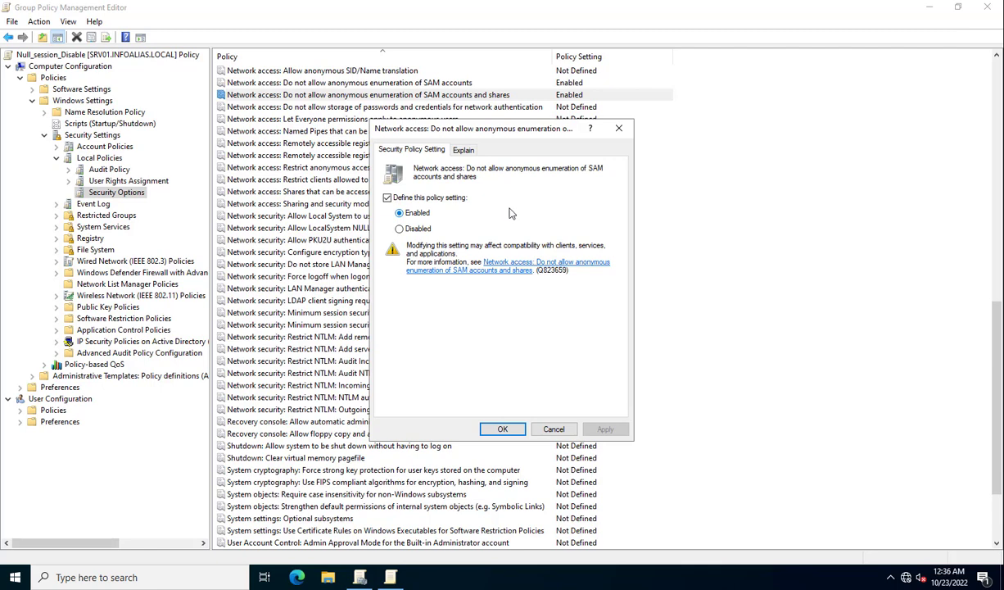
click(464, 151)
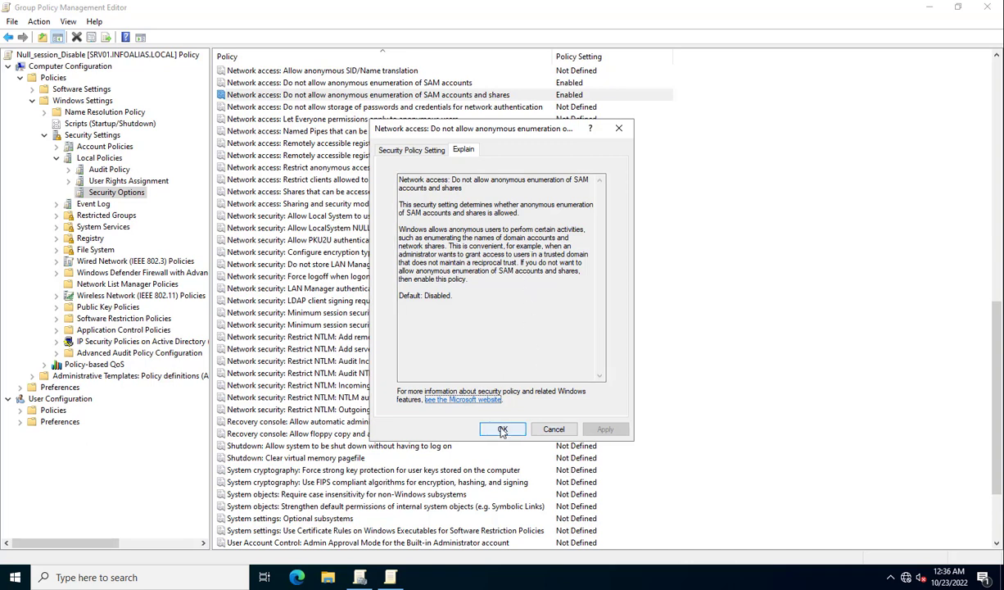
click(502, 429)
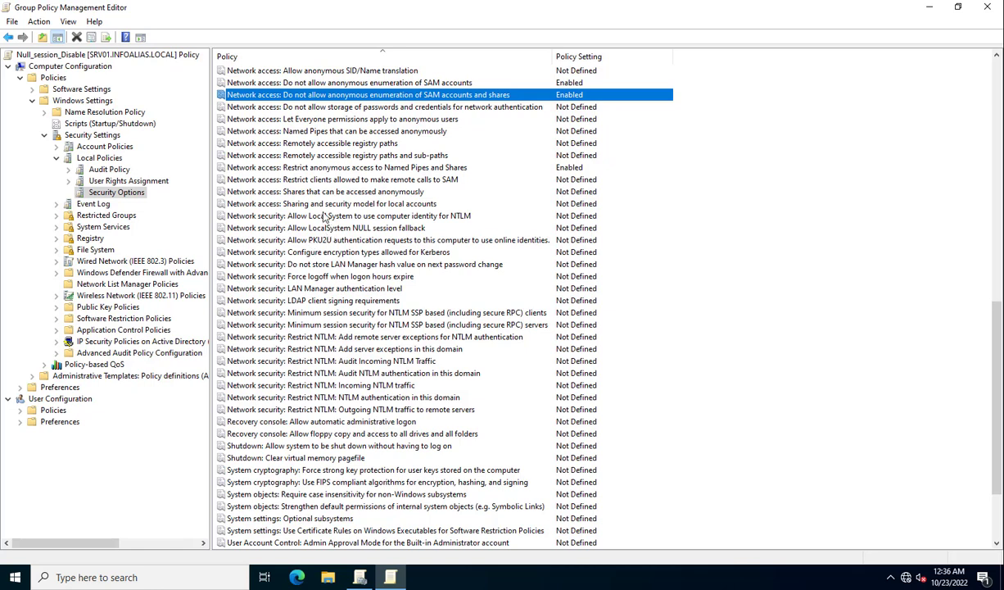
Define 'Network access: Let Everyone permissions apply to anonymous users' as Disabled
double_click(299, 120)
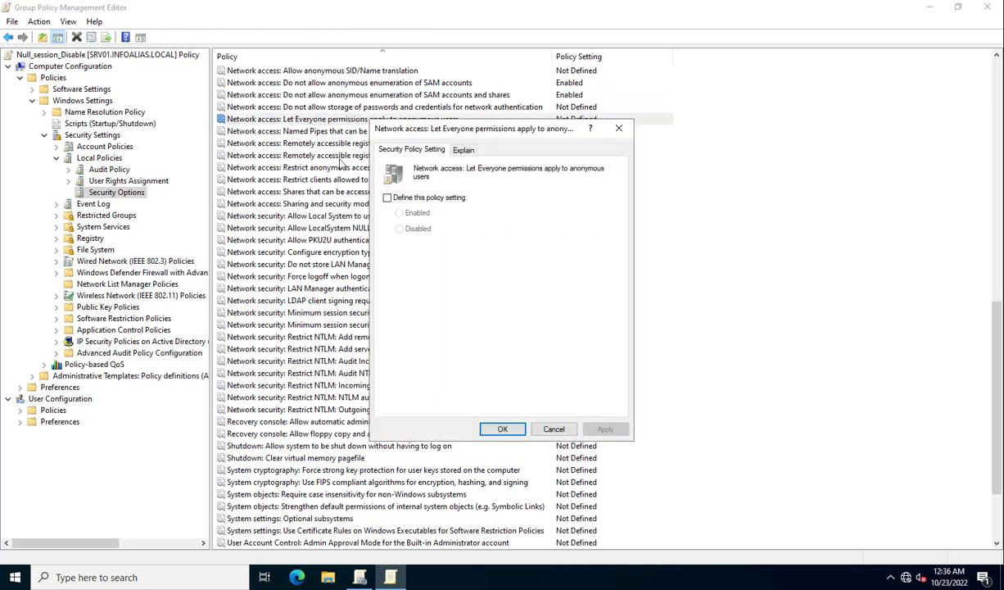
click(387, 198)
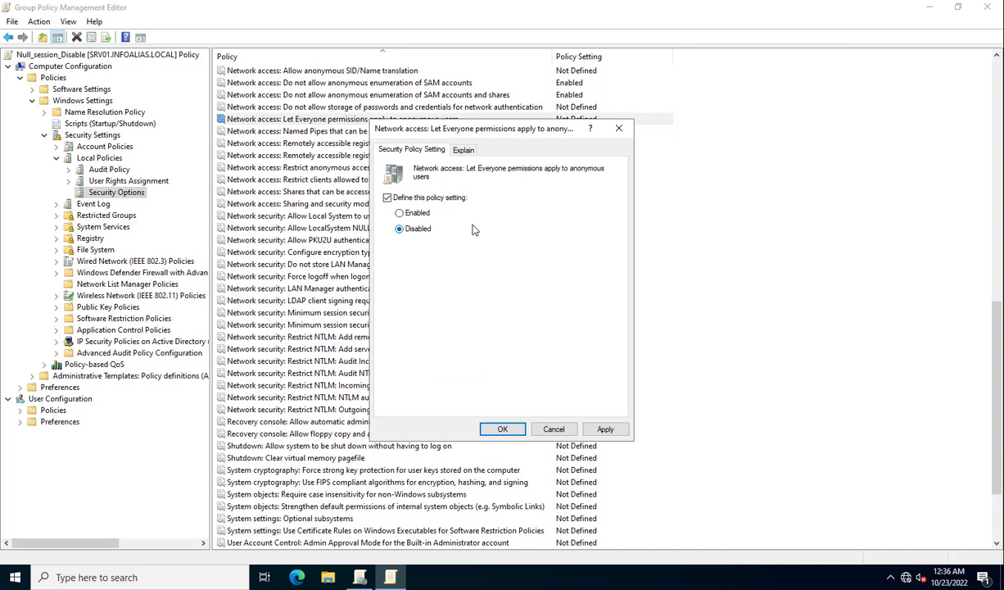
click(452, 149)
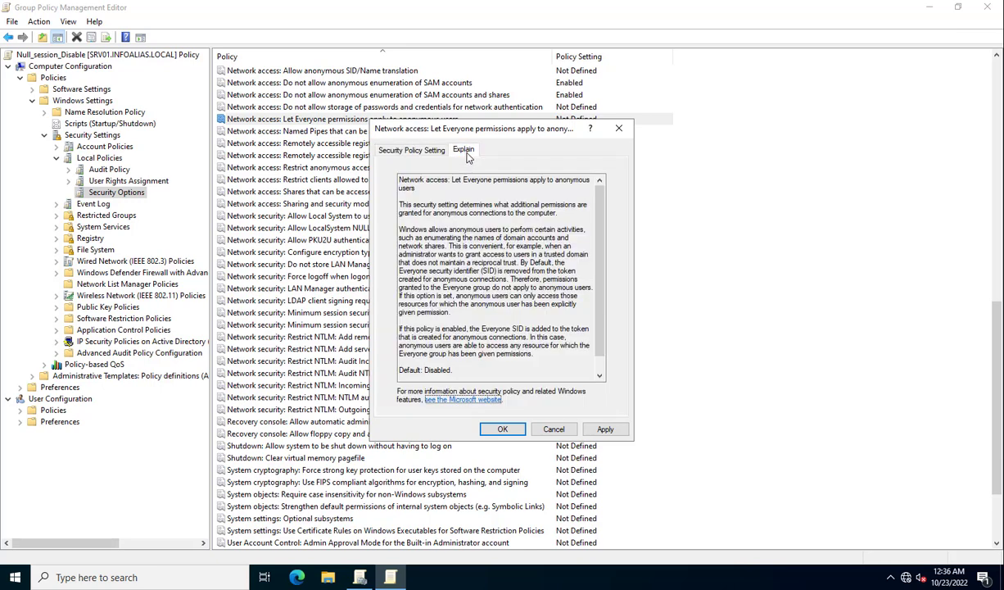
click(604, 430)
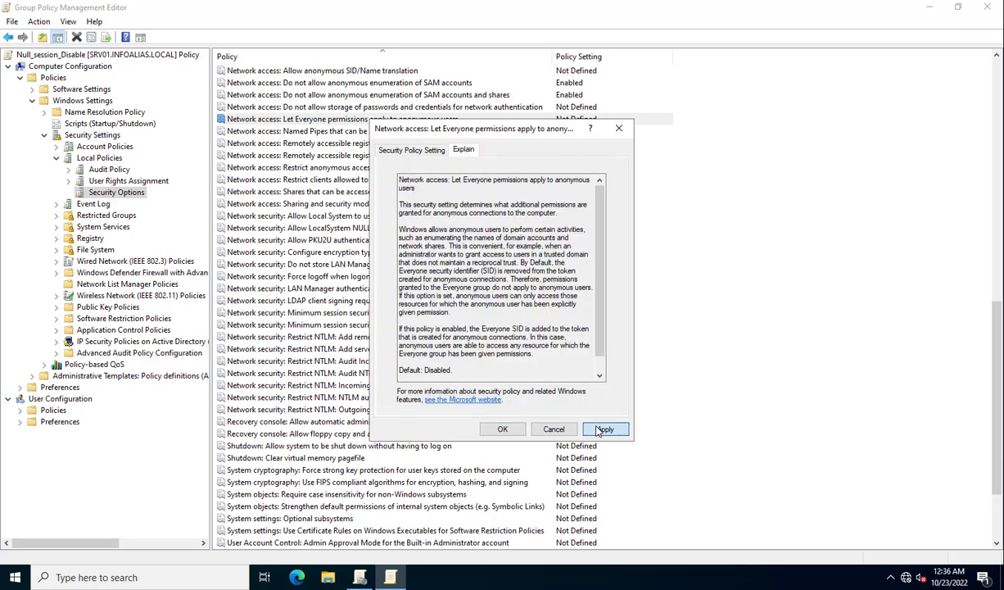
click(504, 430)
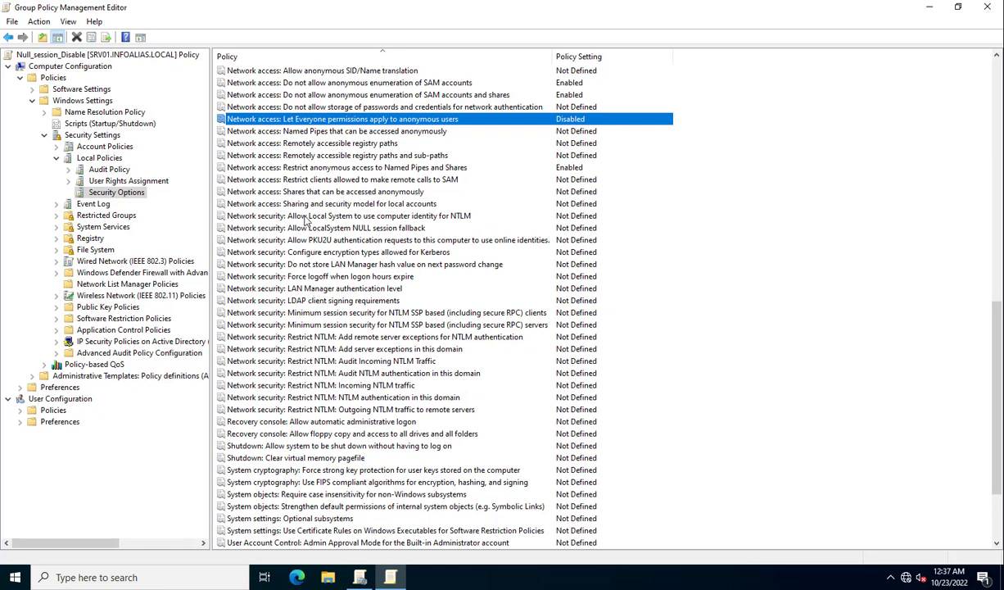
Define 'Network access: Allow anonymous SID/Name translation' as Disabled
scroll(308, 201, up, 2)
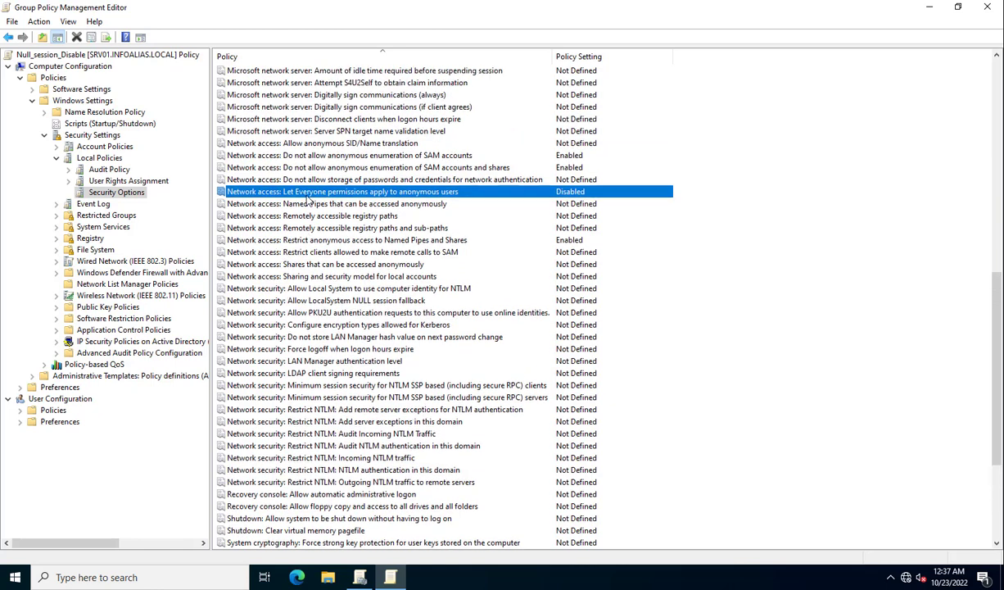
double_click(301, 144)
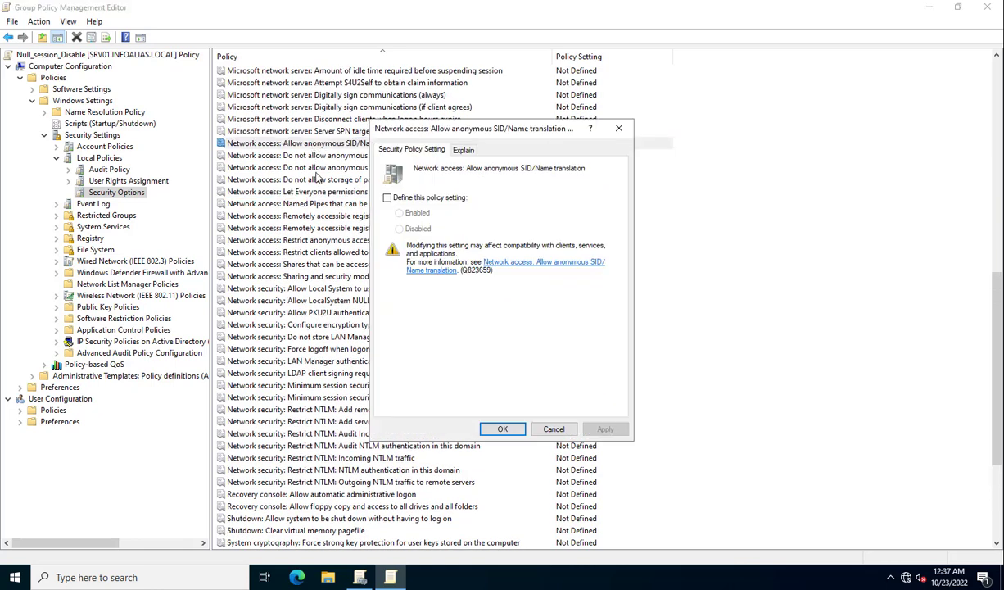
click(386, 198)
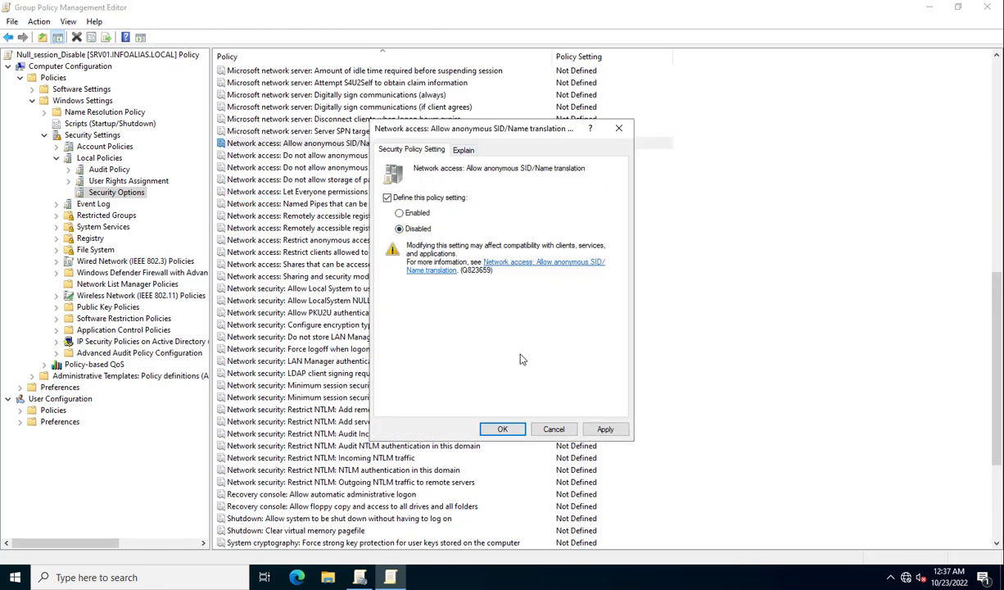
click(605, 430)
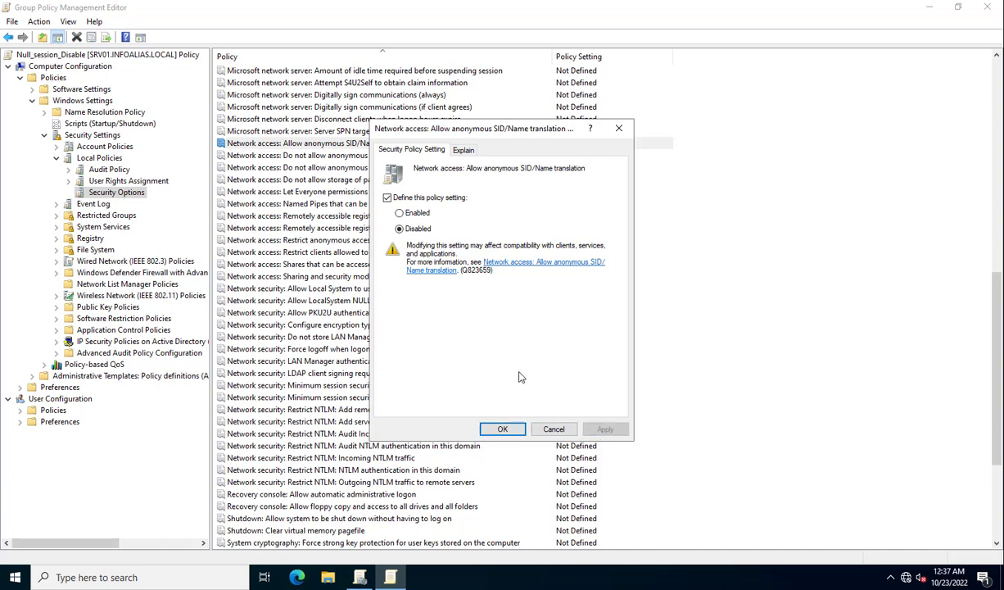
click(463, 151)
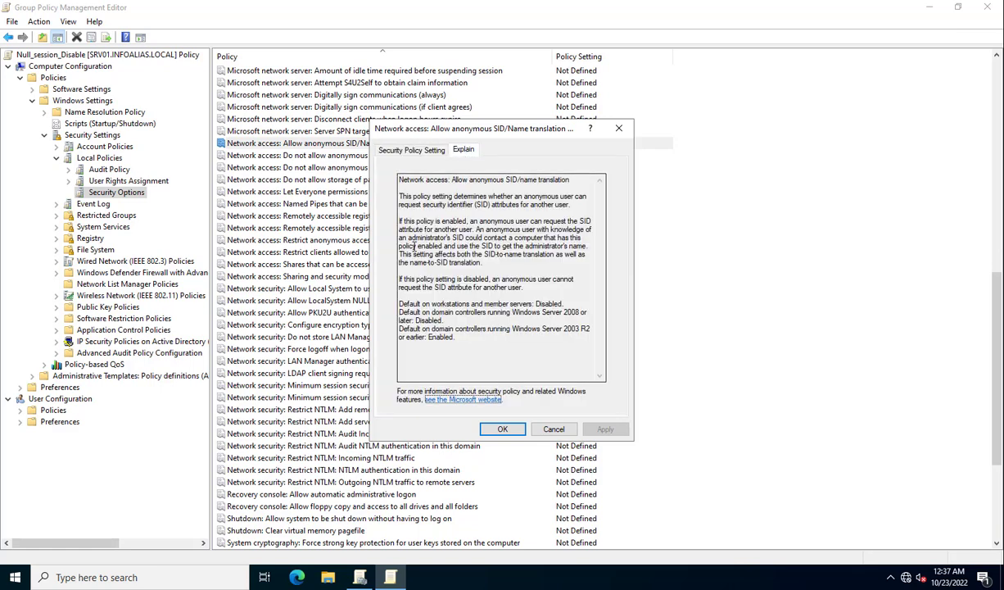
click(502, 428)
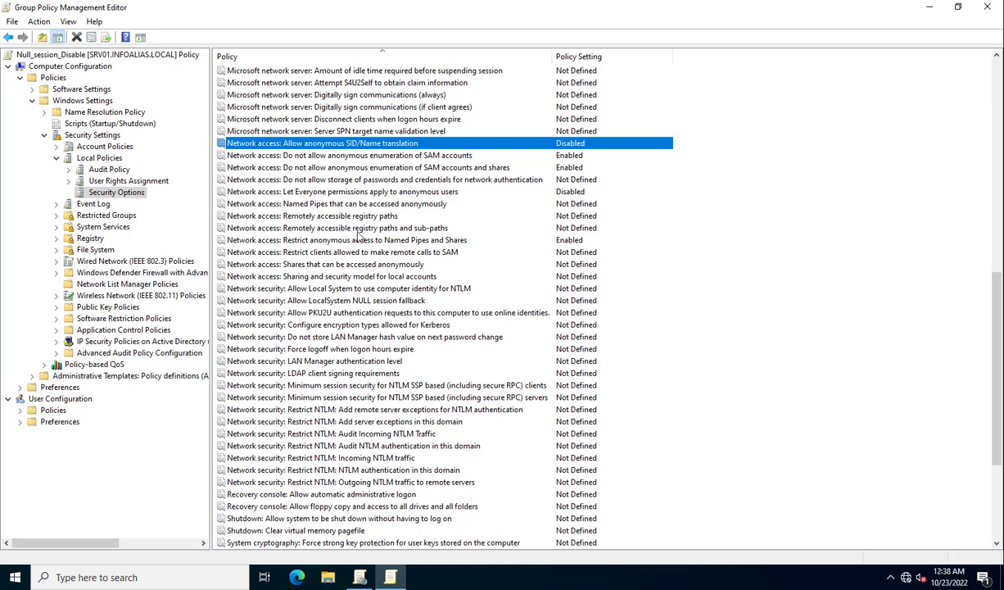
Close the editor and review the Null_session_Disable Settings report listing five Network access policies
click(987, 6)
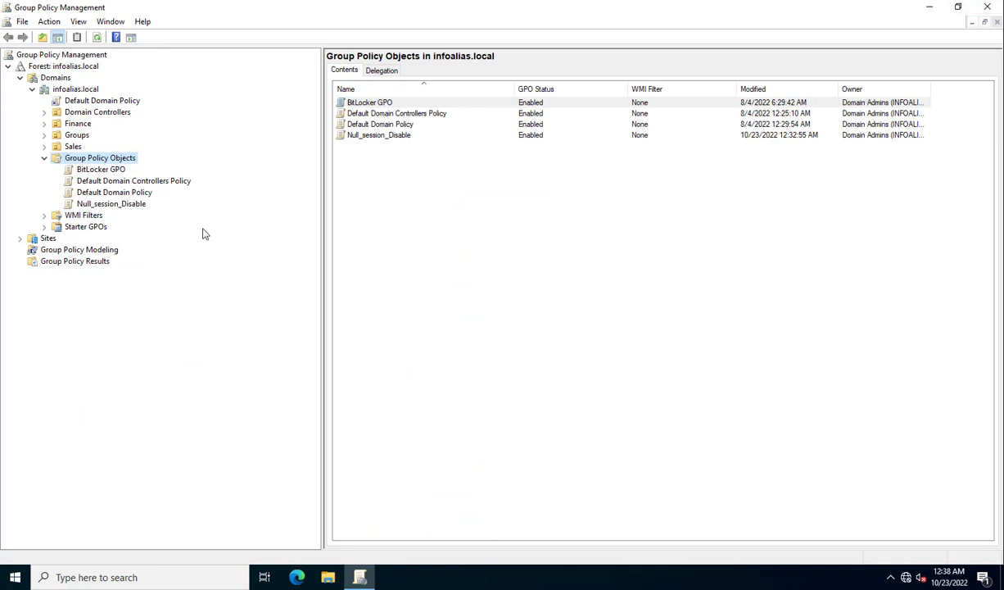
click(104, 204)
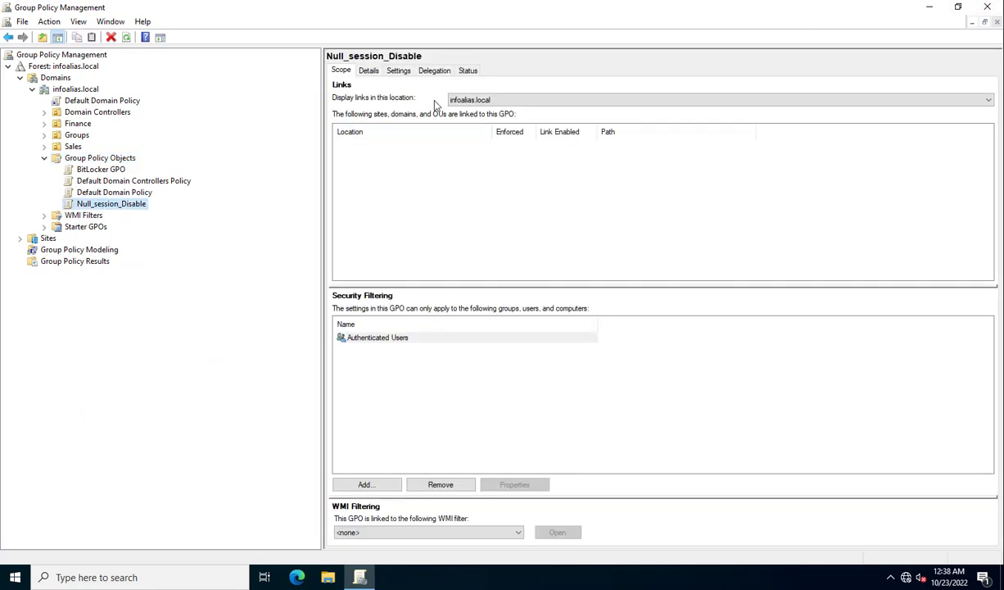
click(398, 71)
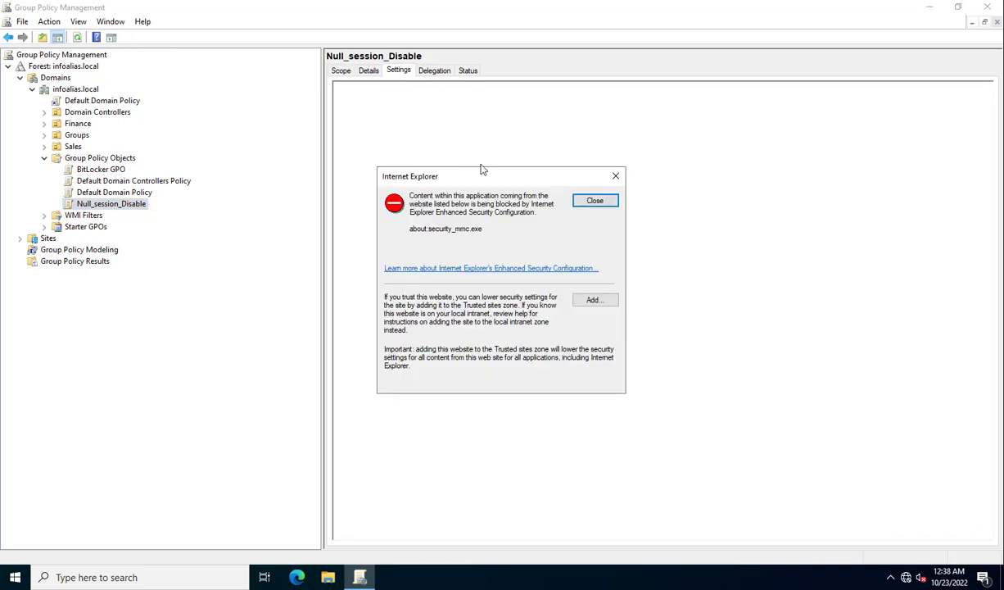
click(591, 203)
scroll(540, 403, down, 3)
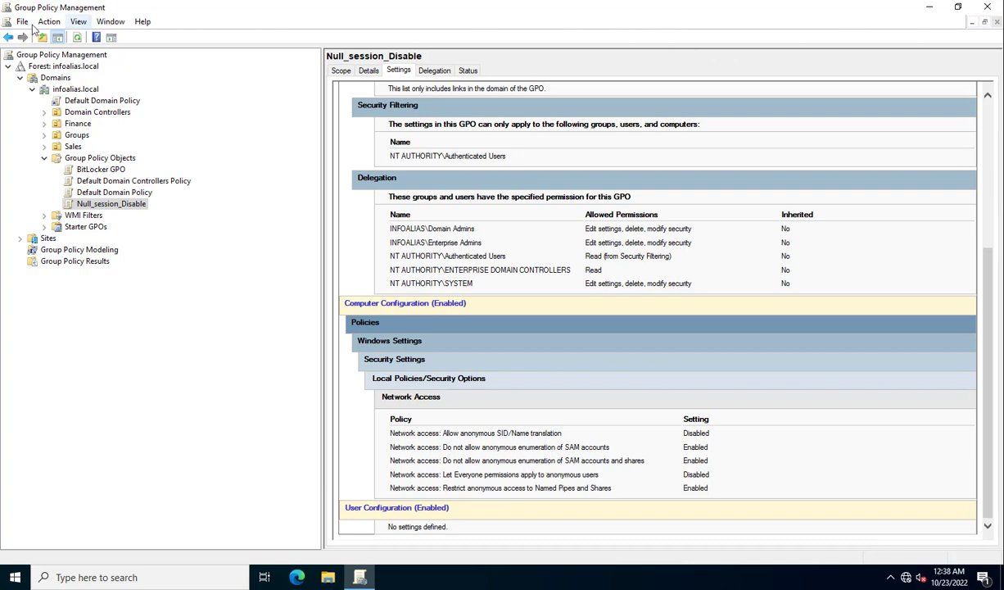
Link Null_session_Disable to the infoalias.local domain and check its Scope
right_click(64, 91)
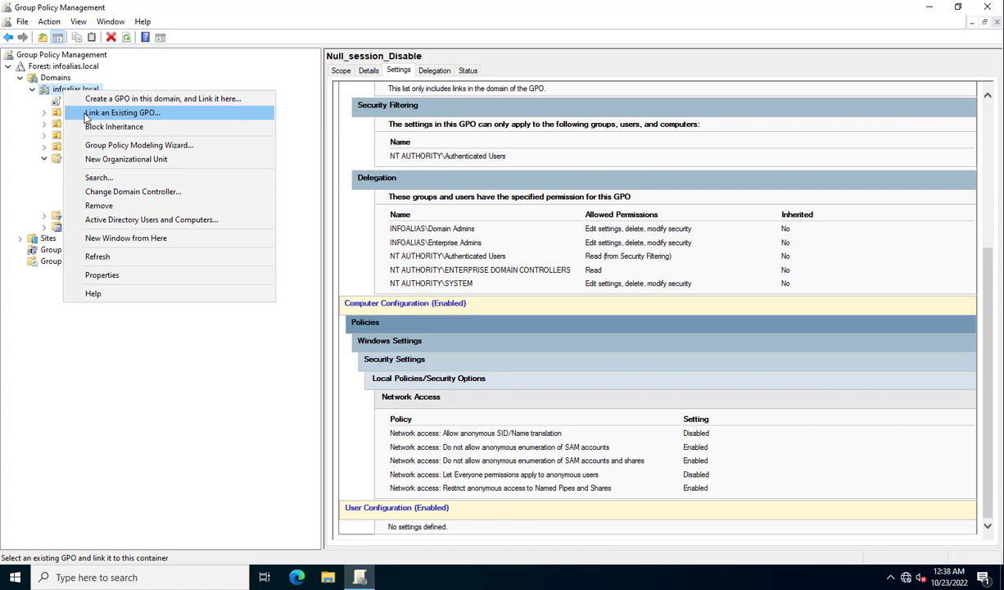
click(85, 114)
click(422, 283)
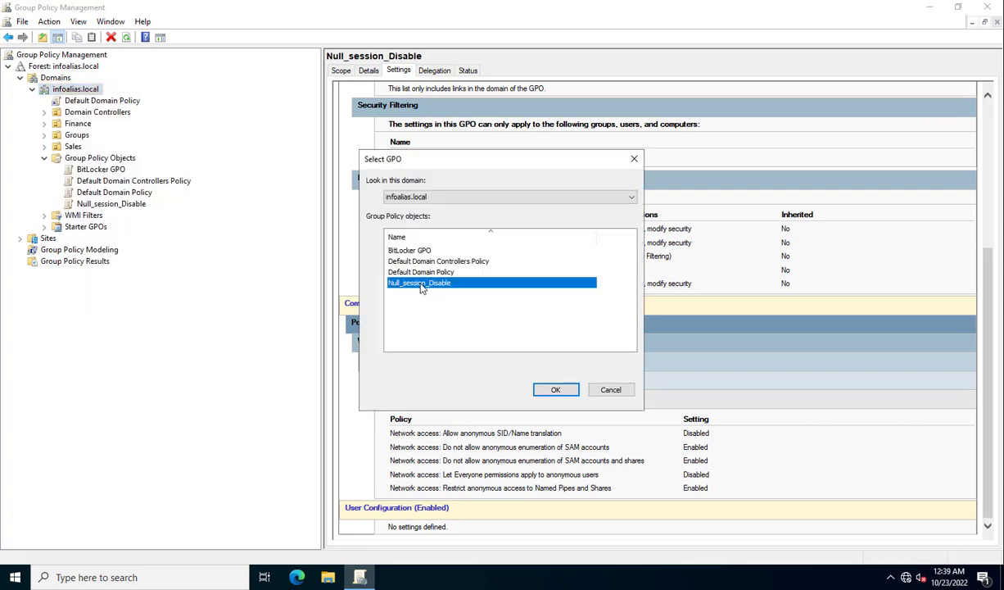
click(554, 389)
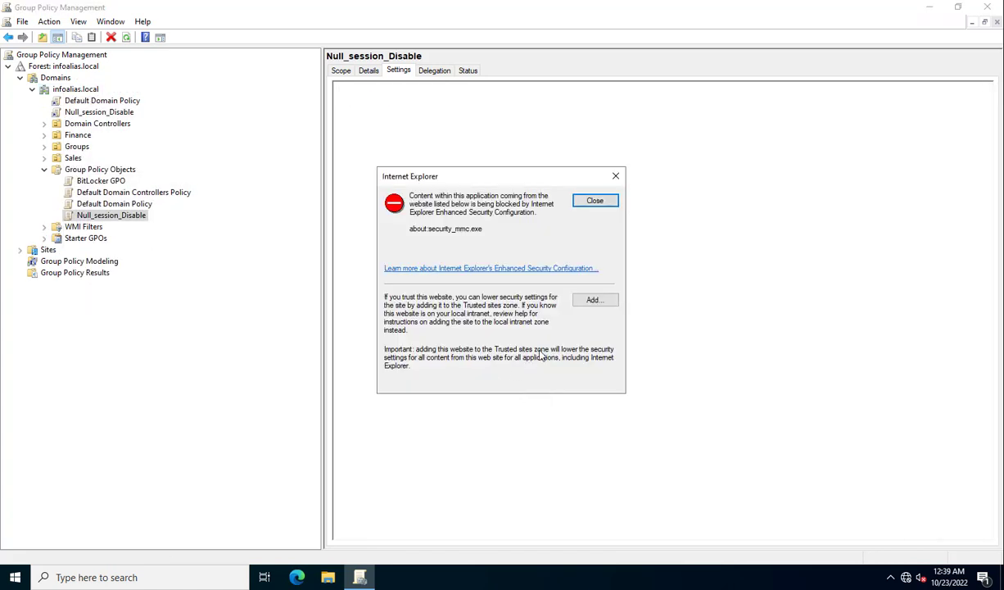
click(594, 202)
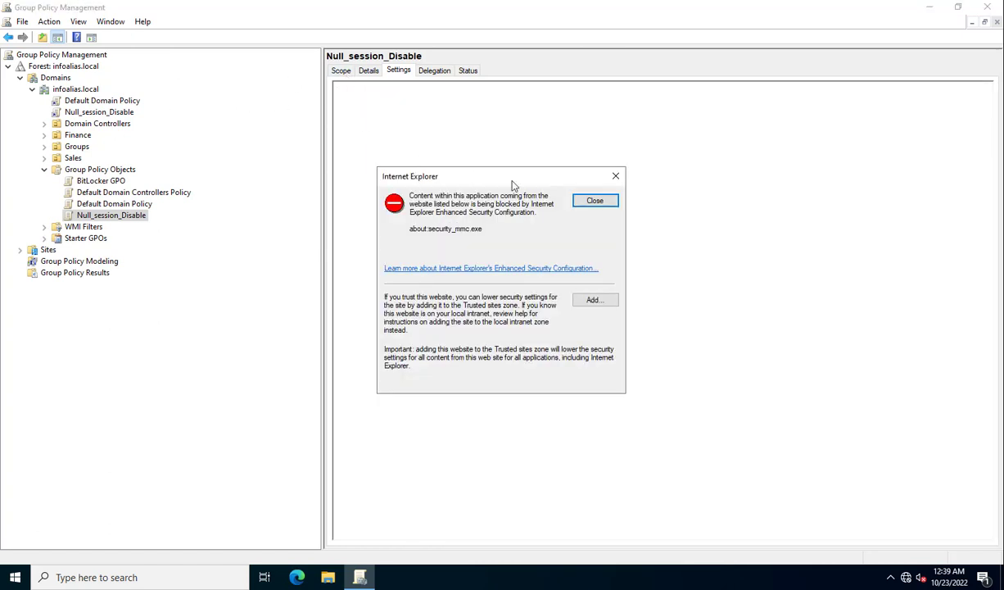
click(595, 201)
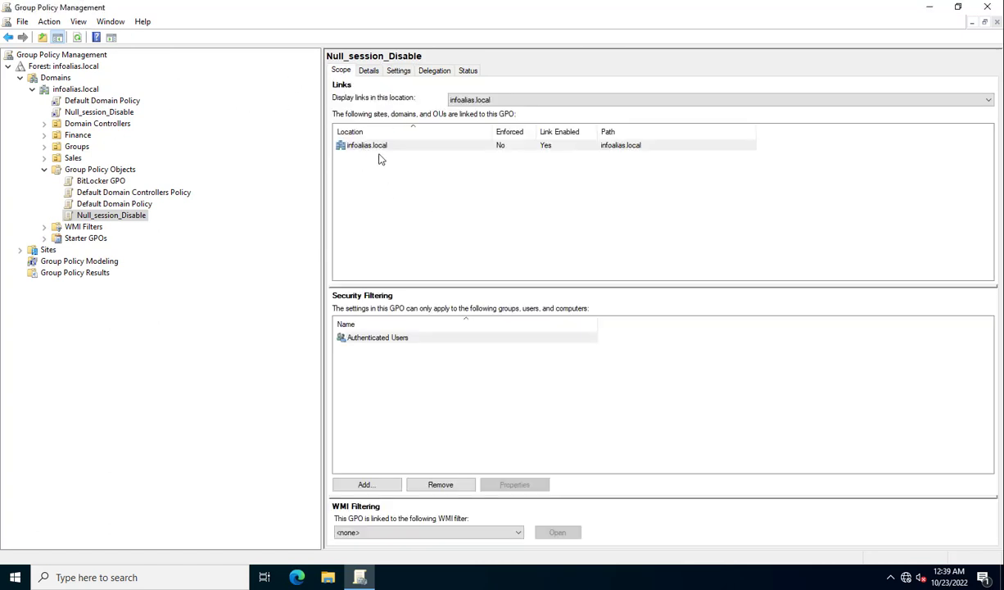